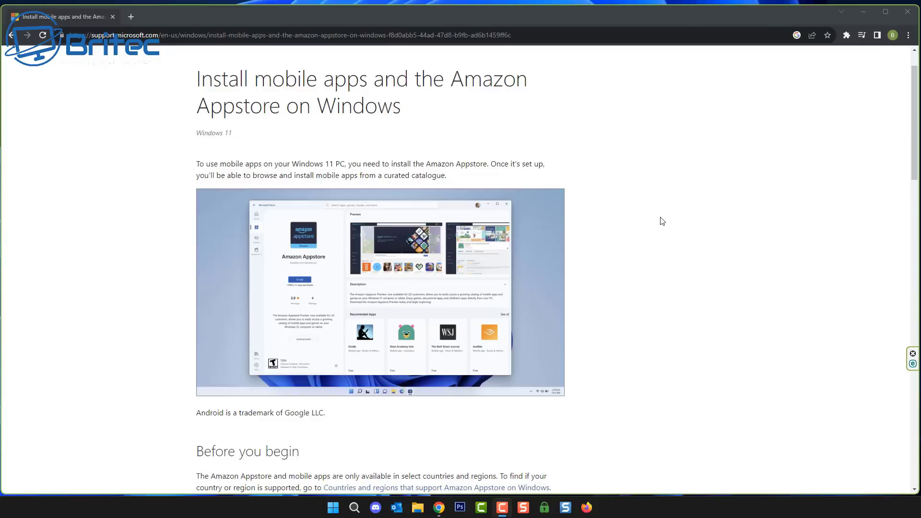
Scroll through the 'Install mobile apps and the Amazon Appstore on Windows' support page
drag(917, 85, 906, 181)
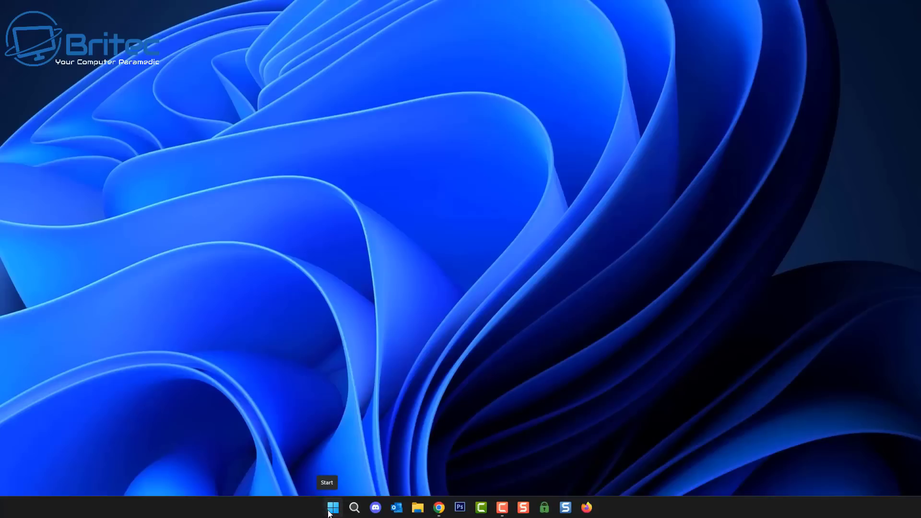
In Task Manager's Performance tab, confirm virtualisation is enabled on the Ryzen 7 3800X and check the 32 GB memory
right_click(338, 505)
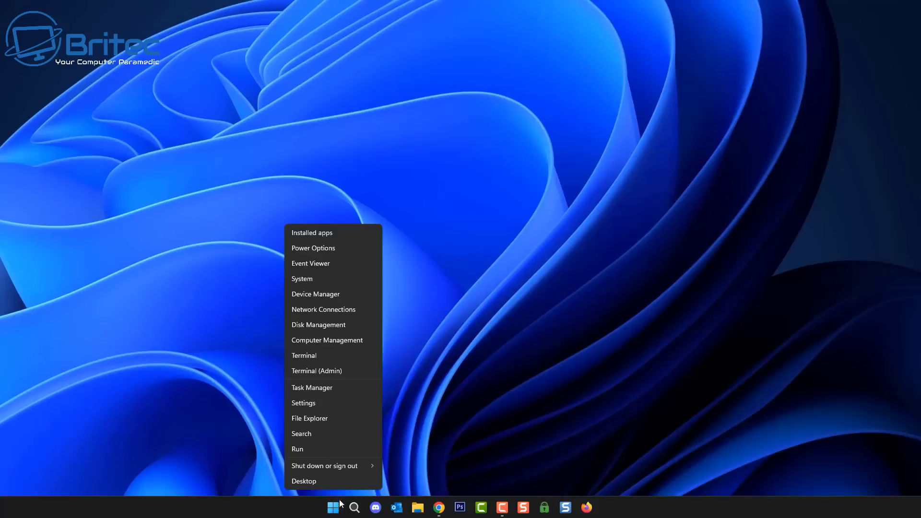
click(332, 388)
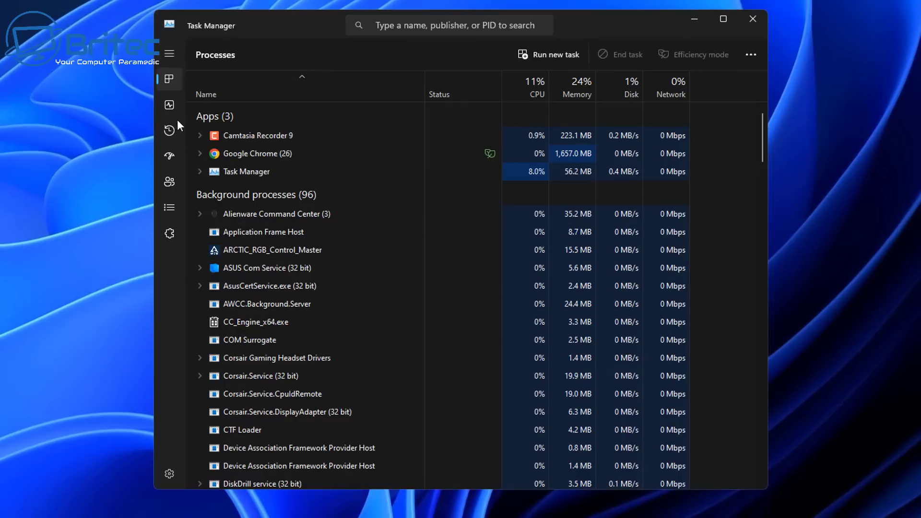
click(177, 110)
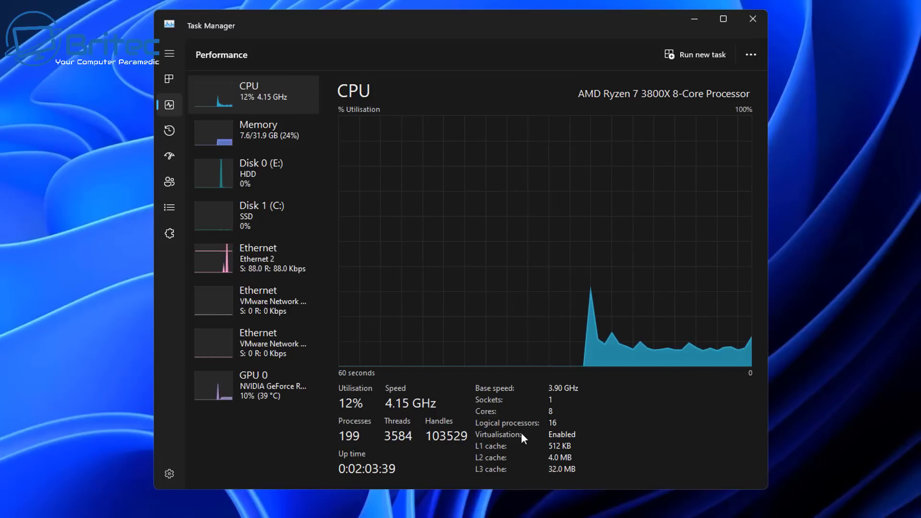
click(267, 138)
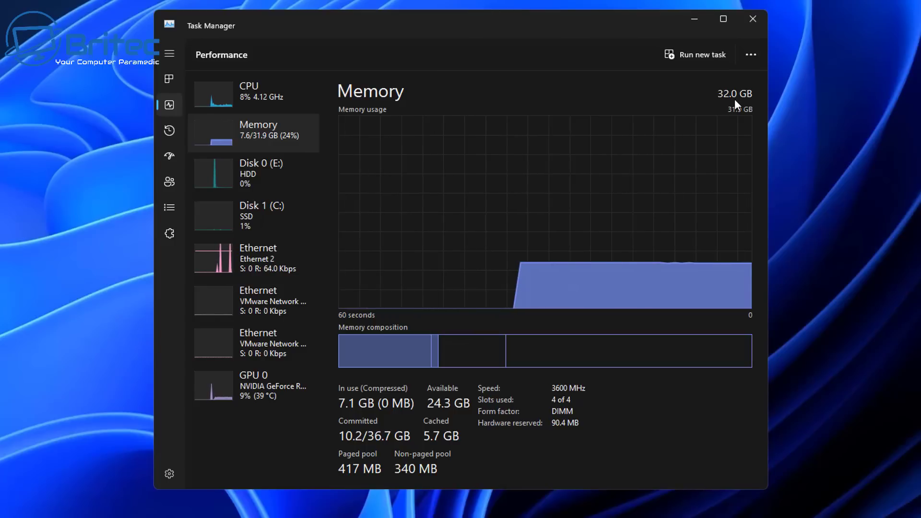
click(265, 97)
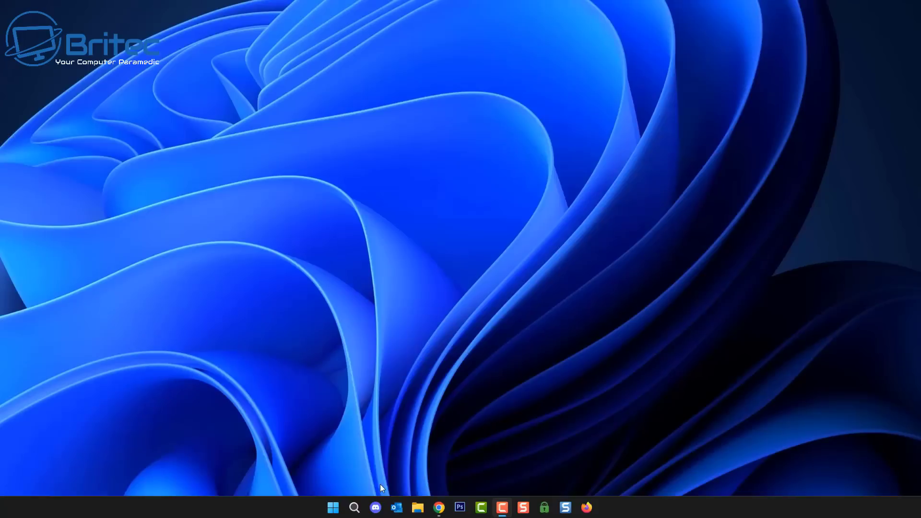
Search 'turn' from Start and open 'Turn Windows features on or off'
click(334, 507)
click(373, 165)
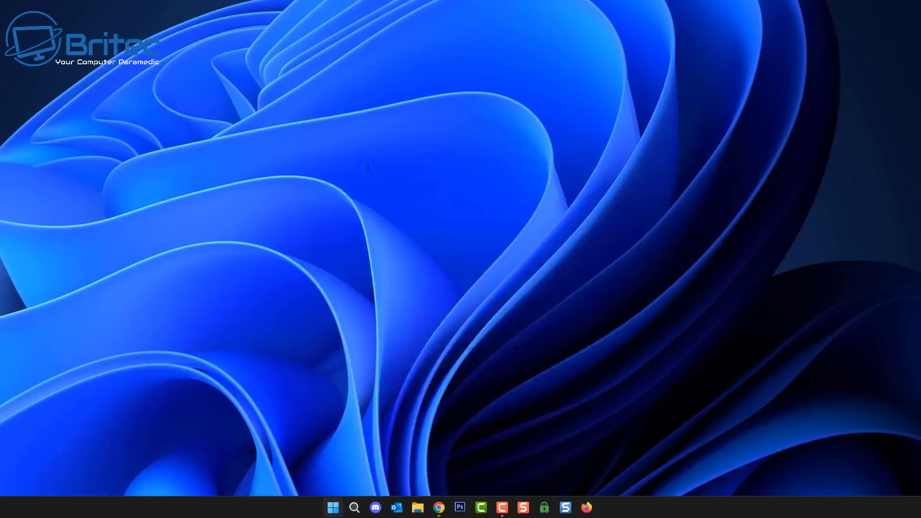
text(turn)
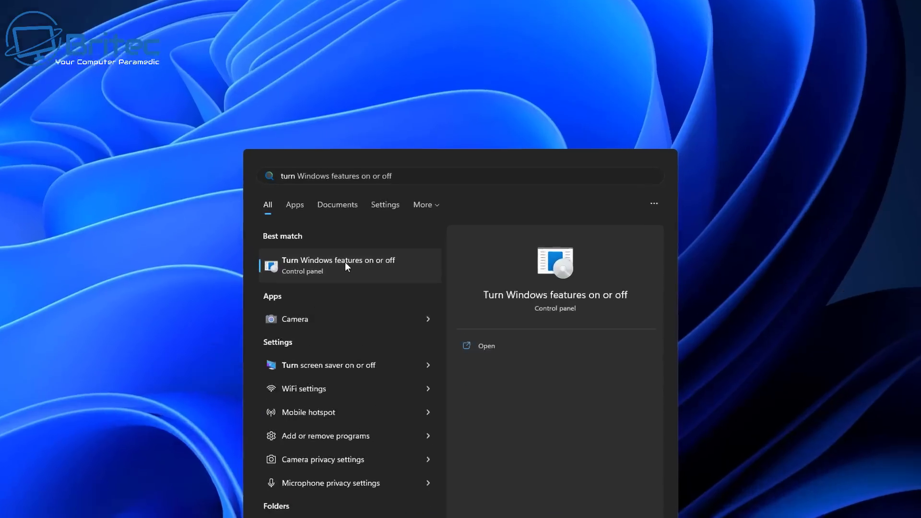
click(355, 245)
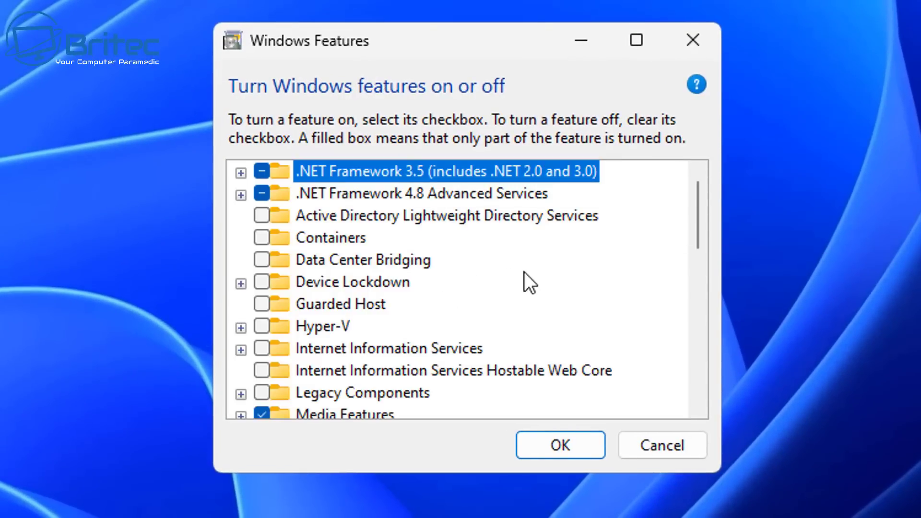
Find Virtual Machine Platform in the features list and tick it
scroll(524, 272, down, 6)
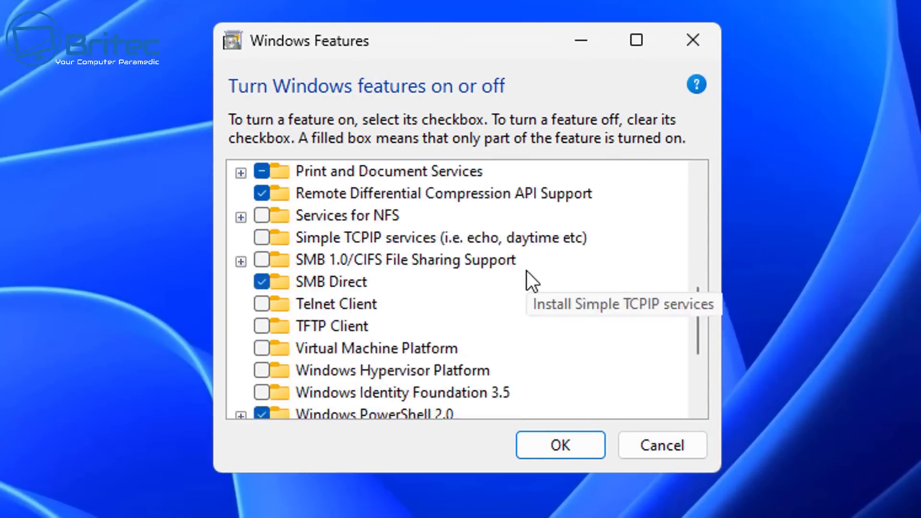
scroll(526, 270, down, 2)
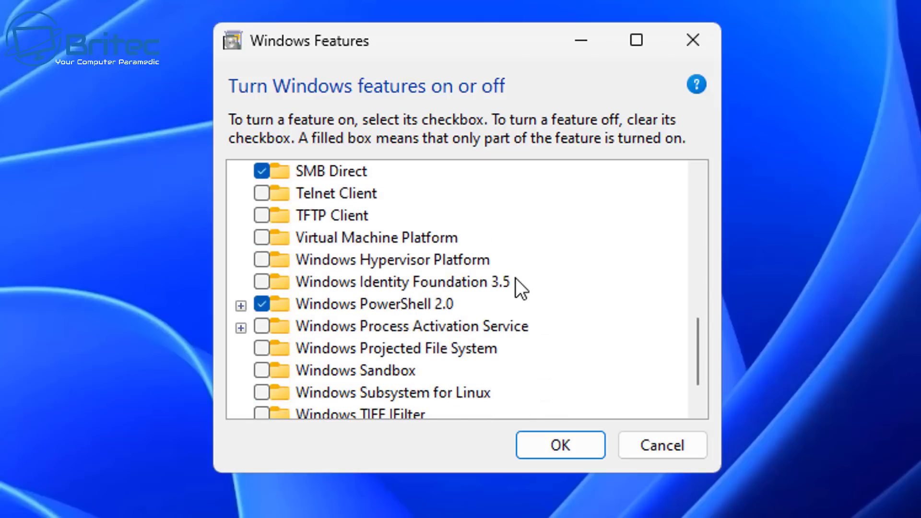
scroll(516, 278, down, 1)
scroll(516, 279, up, 1)
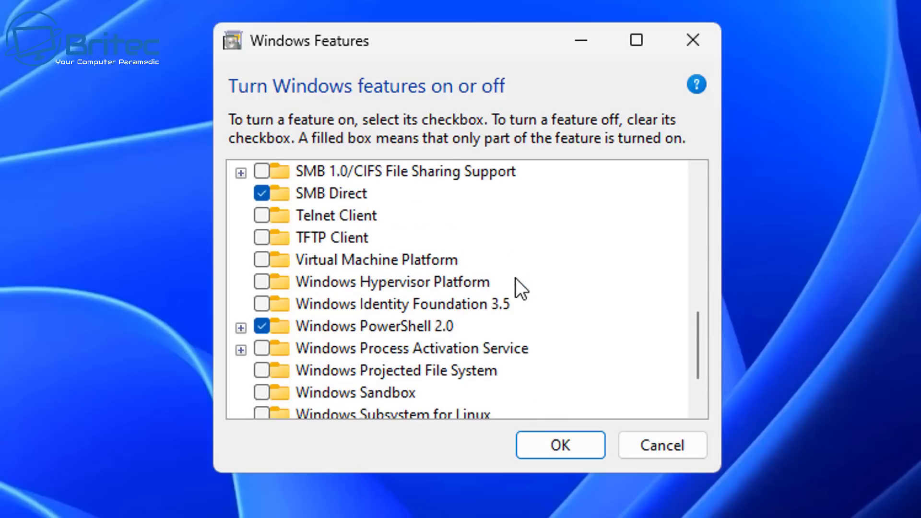
scroll(516, 280, up, 1)
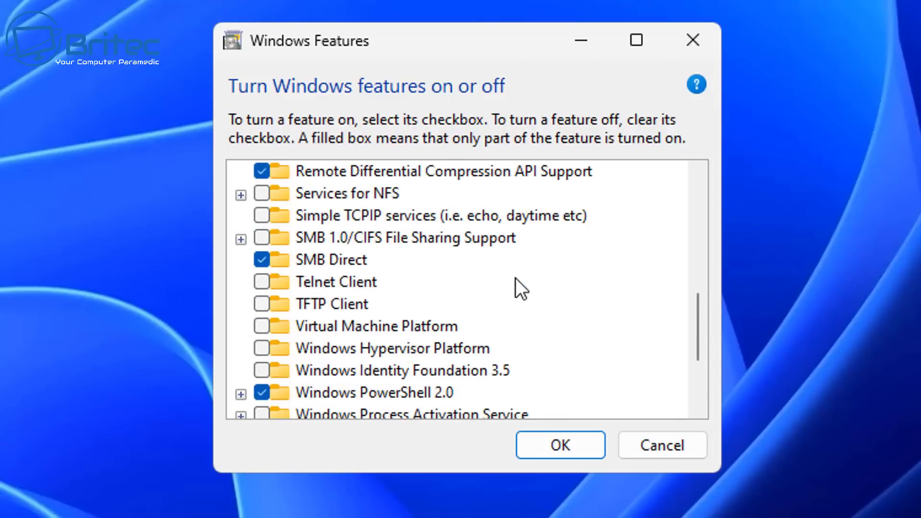
scroll(516, 278, up, 1)
scroll(515, 278, down, 3)
scroll(516, 278, down, 1)
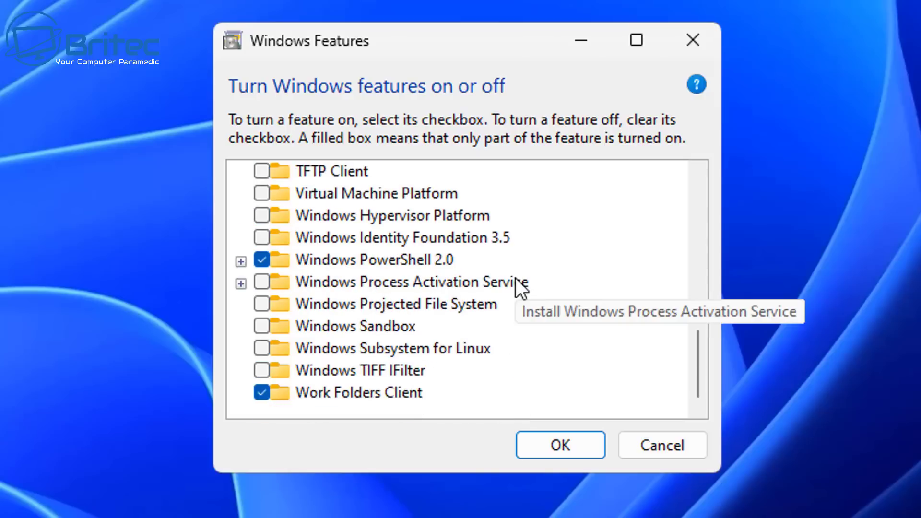
scroll(516, 278, up, 5)
scroll(516, 278, up, 4)
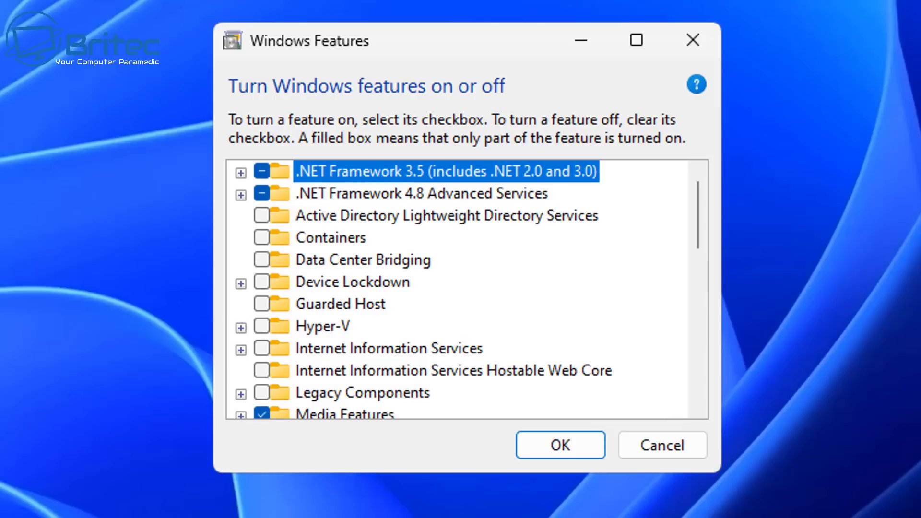
scroll(516, 278, down, 1)
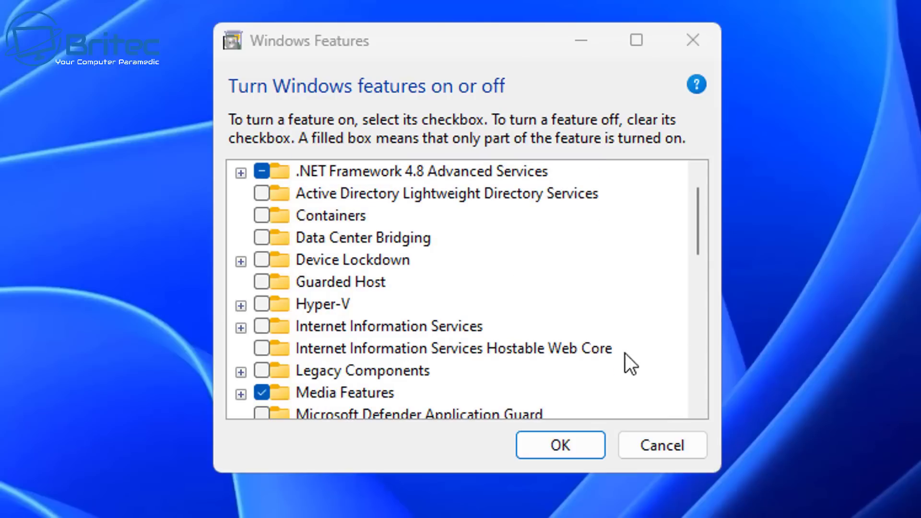
drag(702, 215, 715, 304)
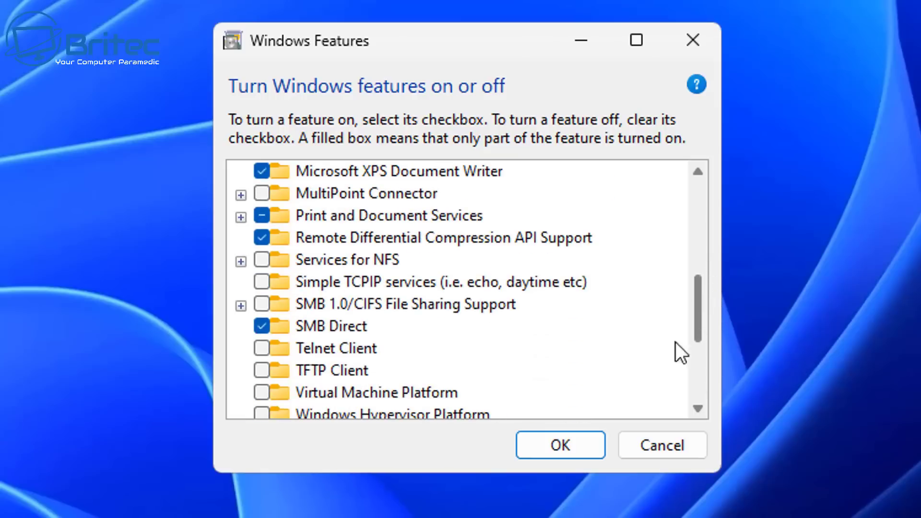
click(261, 393)
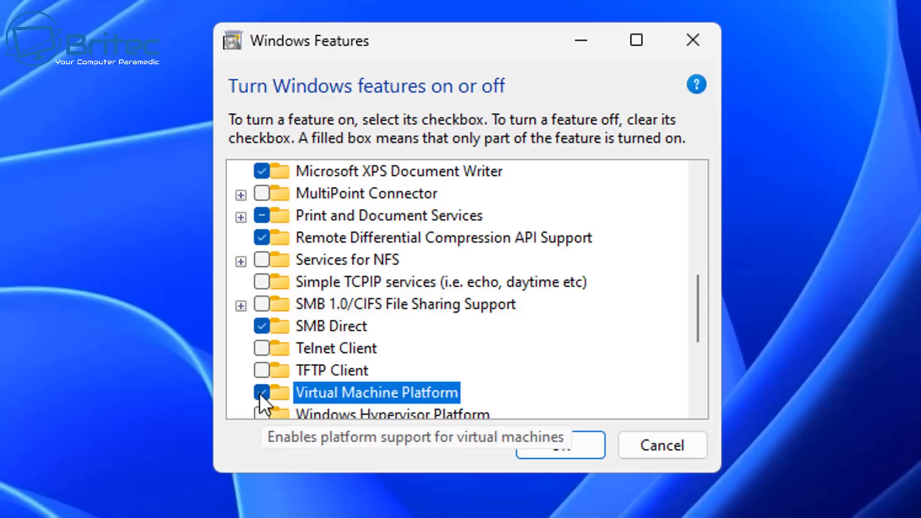
Apply Virtual Machine Platform, then tick Hyper-V and apply that as well
click(580, 453)
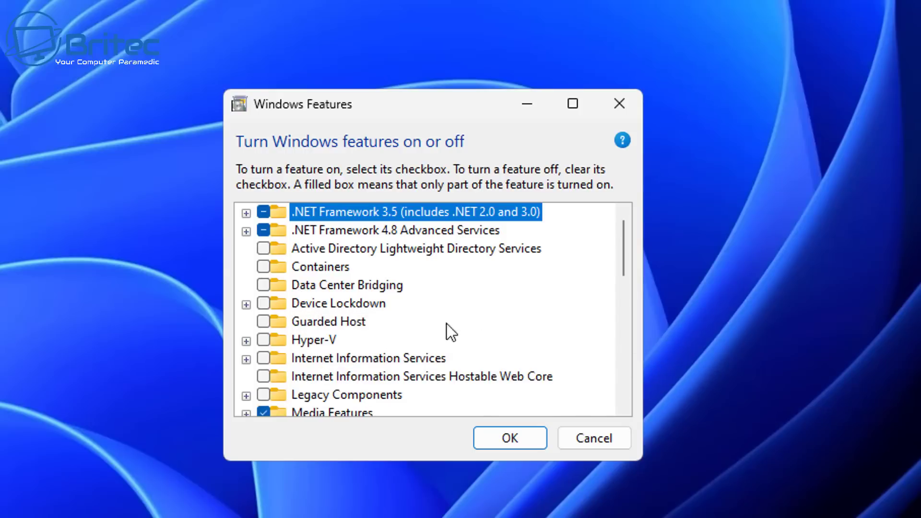
click(263, 340)
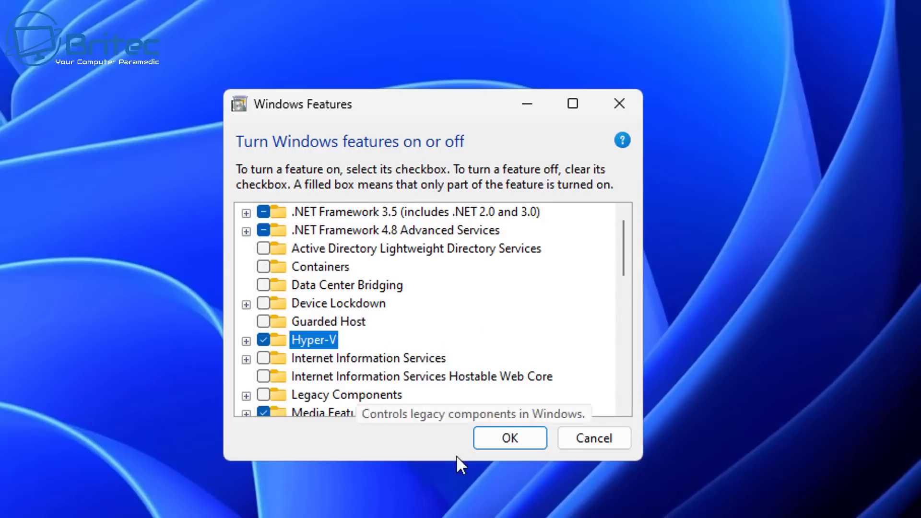
click(528, 438)
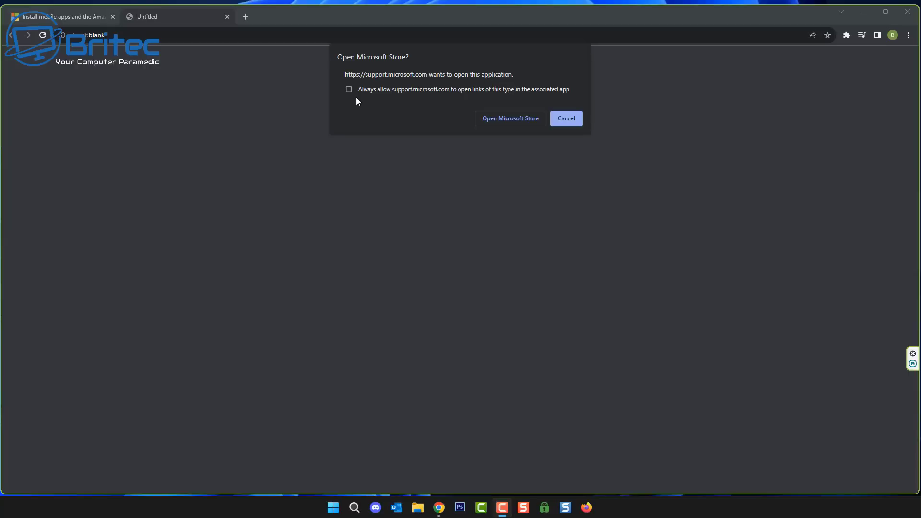
Allow the site to open the Amazon Appstore page in Microsoft Store and start installing it
click(349, 89)
click(508, 119)
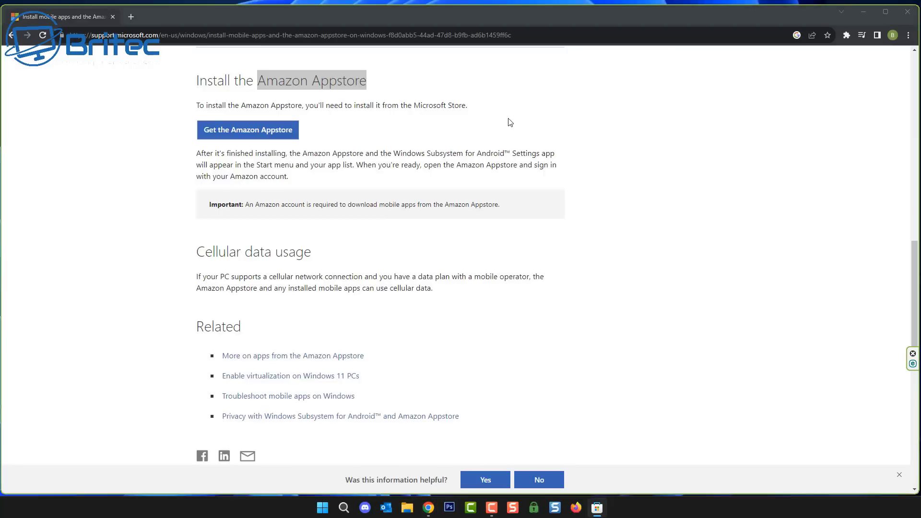
click(864, 13)
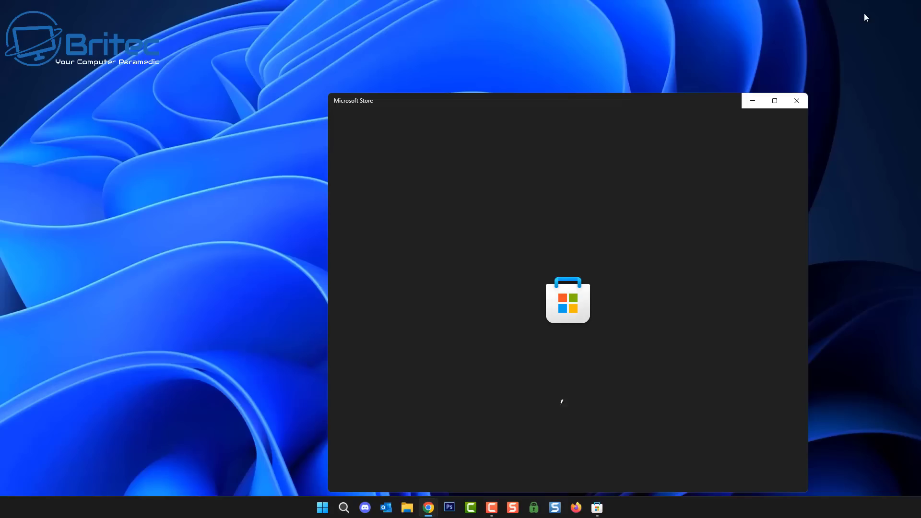
drag(567, 101, 479, 68)
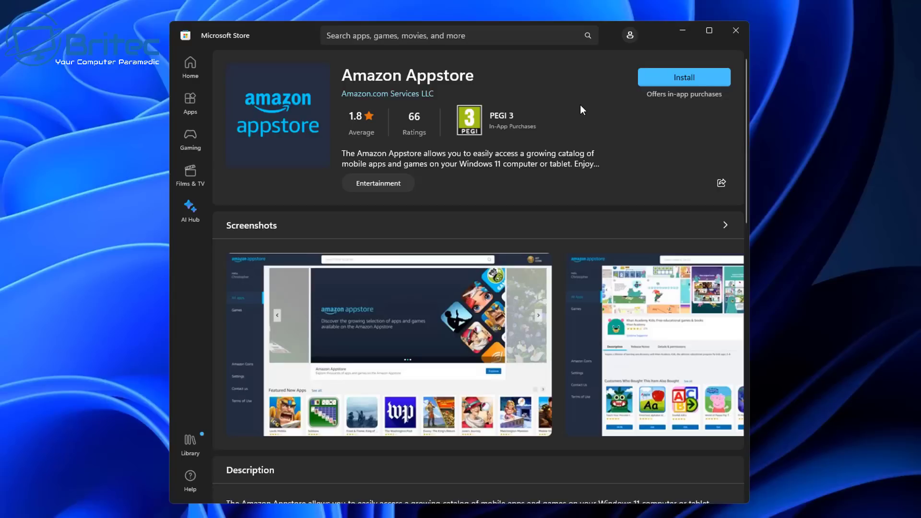
click(672, 80)
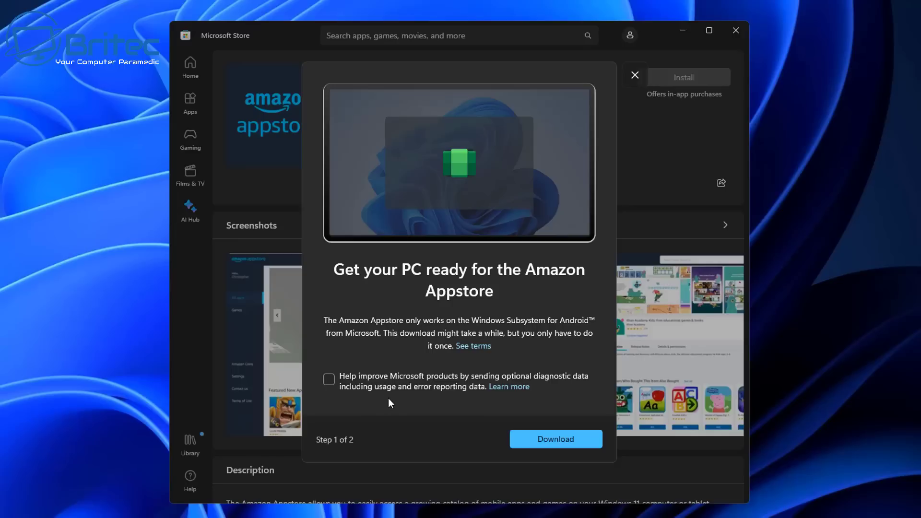
Download Windows Subsystem for Android from the 'Get your PC ready' prompt until it shows Done
click(556, 440)
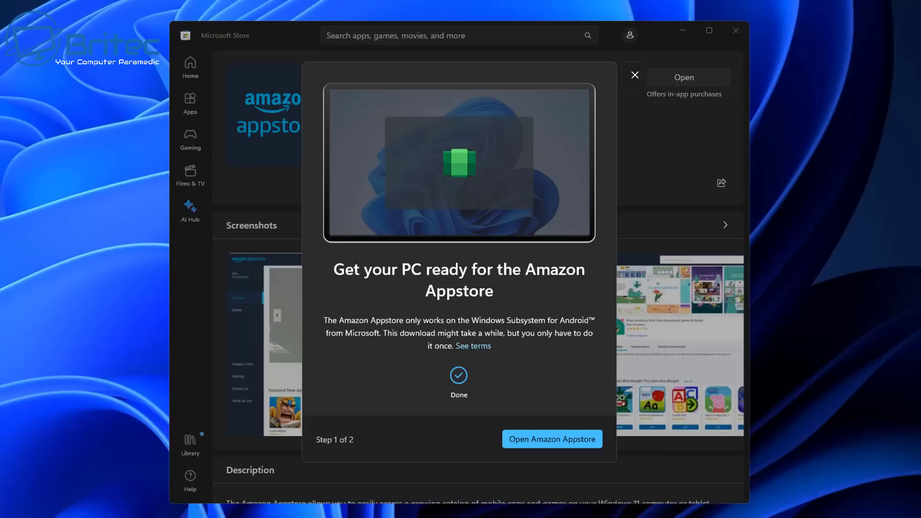
Launch the Amazon Appstore and dismiss the subsystem's 'couldn't start' error
click(555, 441)
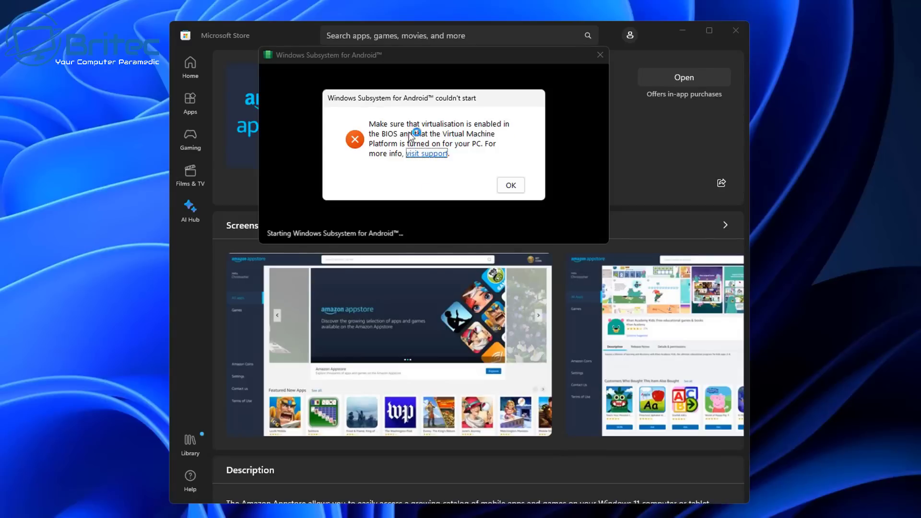
click(508, 186)
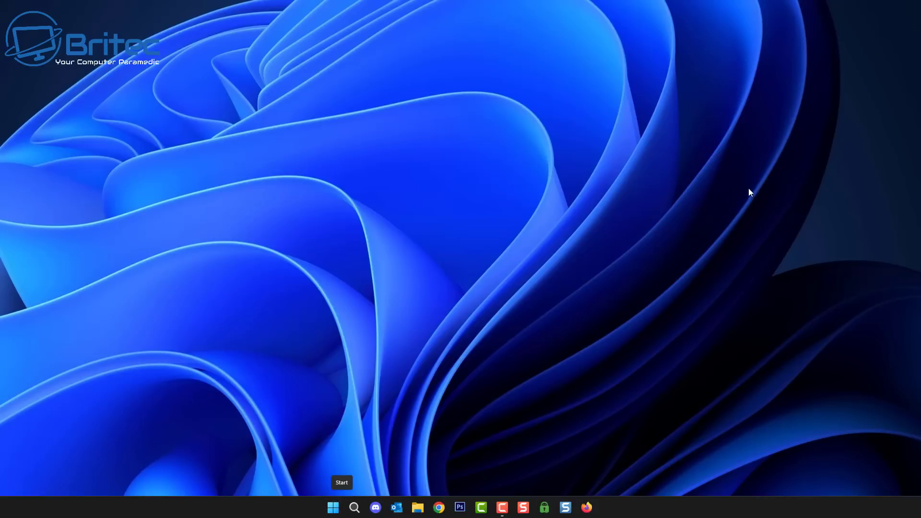
Search 'sto' from the taskbar and open Microsoft Store
click(353, 507)
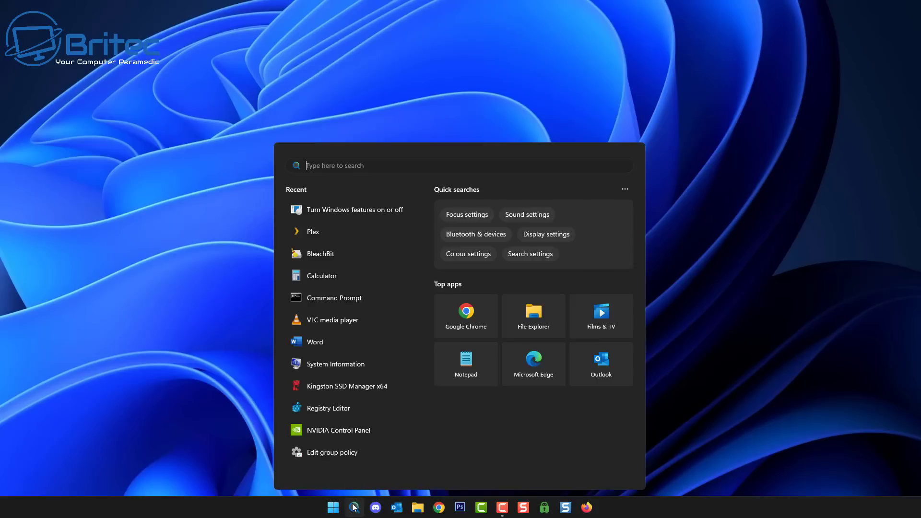
text(sto)
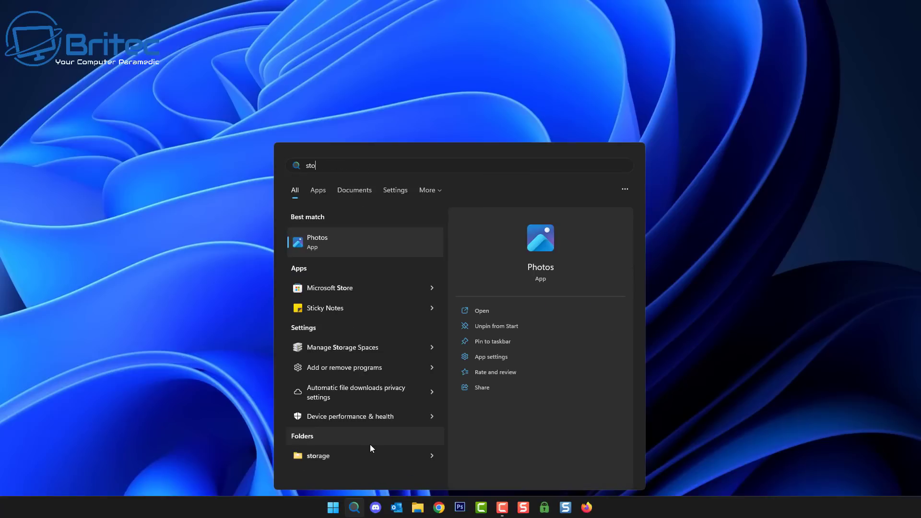
click(353, 287)
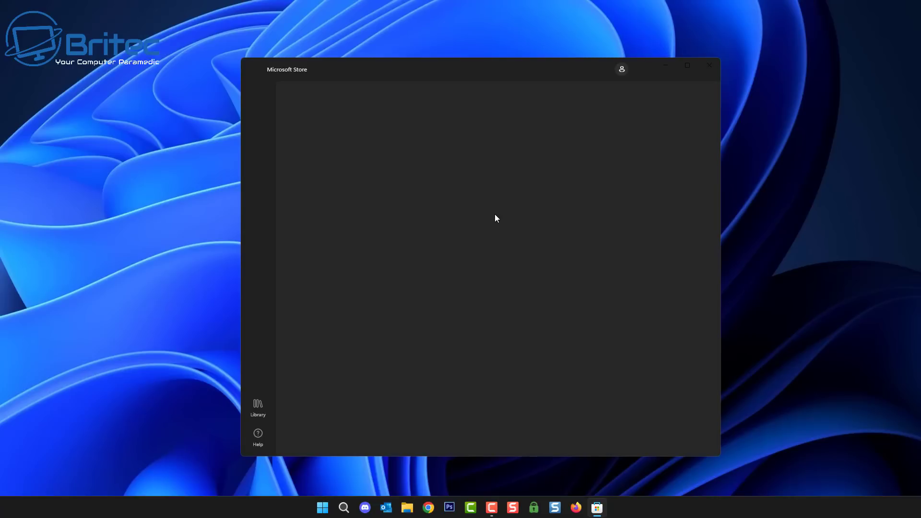
Update all apps in the Store Library, then launch Windows Subsystem for Android
click(253, 411)
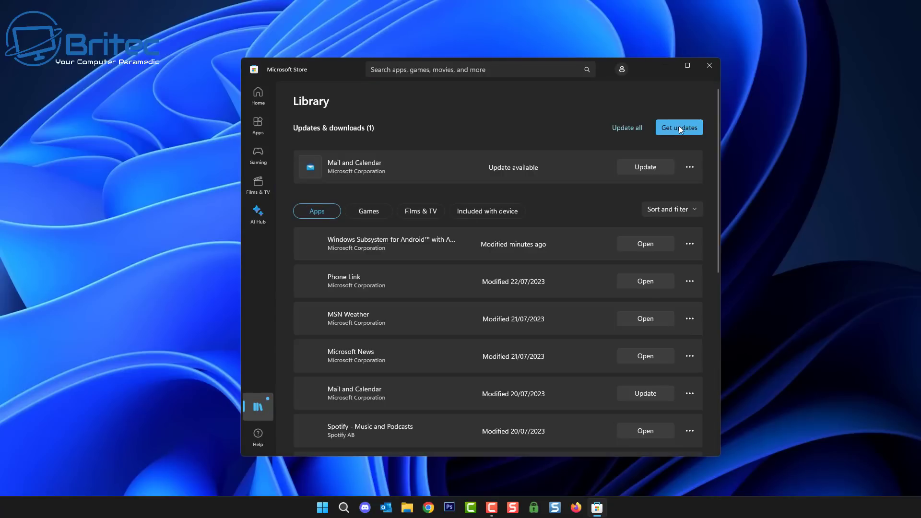
click(680, 126)
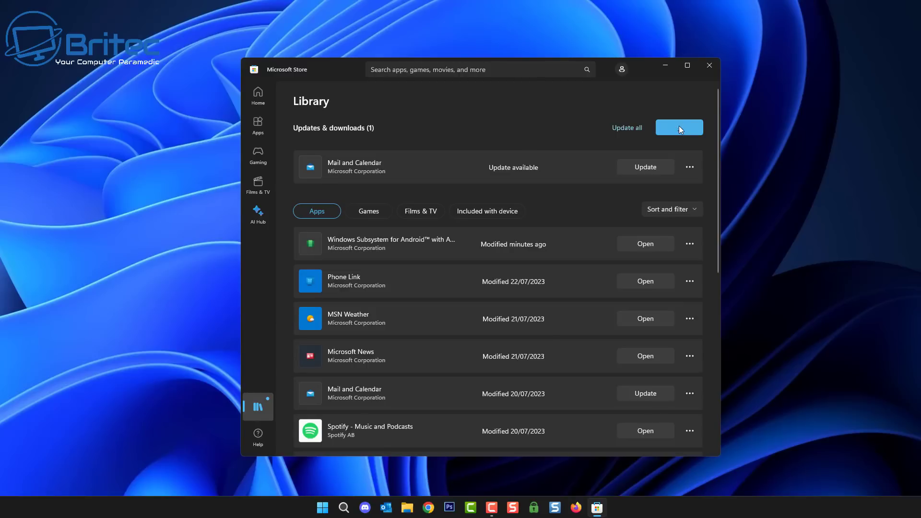
click(620, 130)
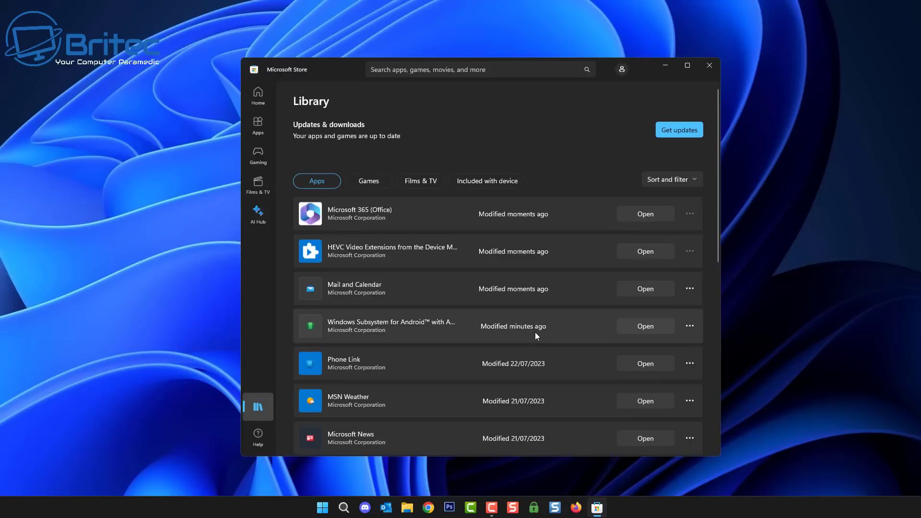
click(646, 327)
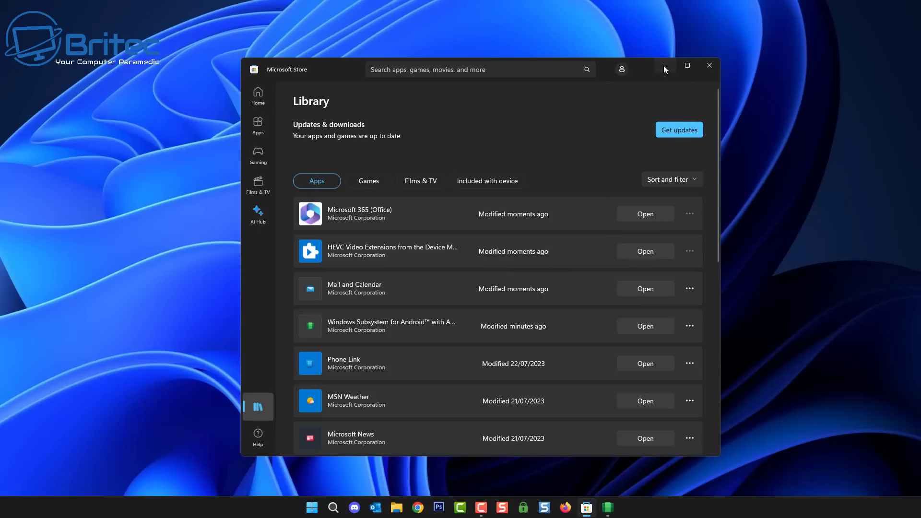
Minimise the Store and choose 'Already a customer? Sign In' in the Amazon Appstore
click(665, 67)
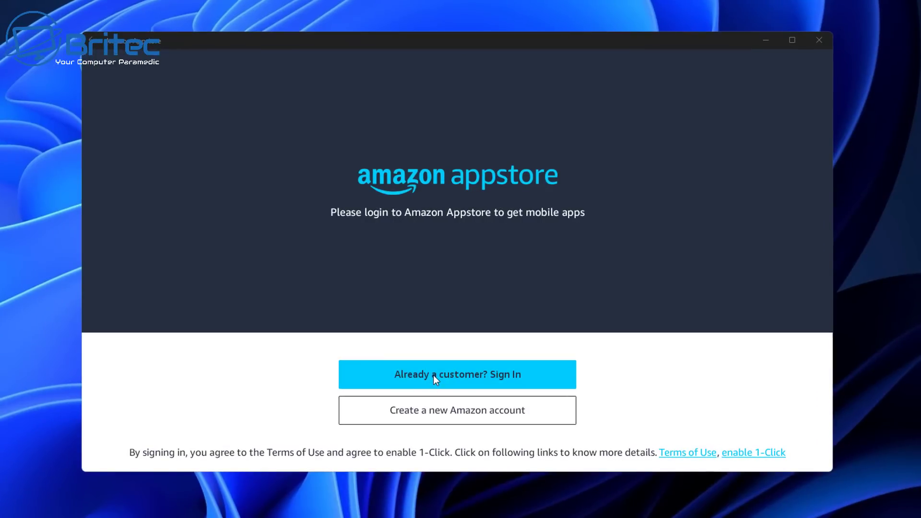
click(449, 374)
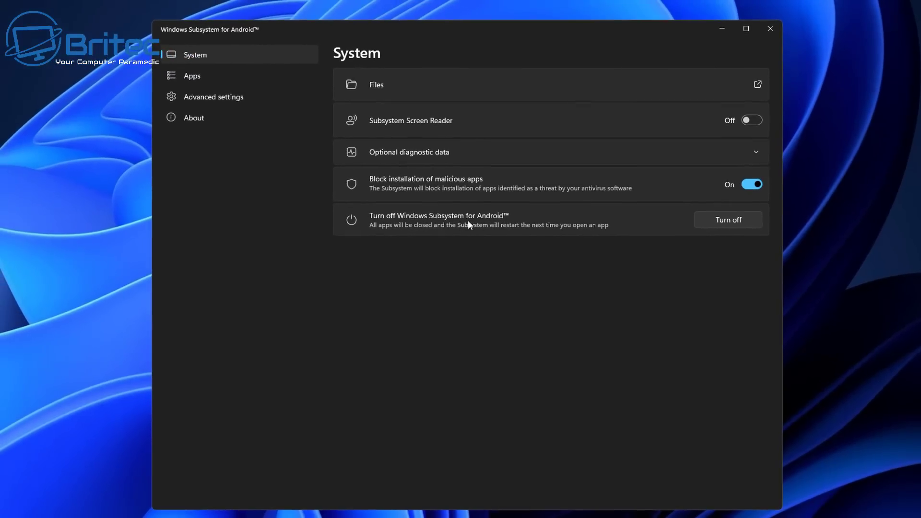
Browse the subsystem's Apps and Advanced settings, check Memory and performance, then return to System
click(198, 76)
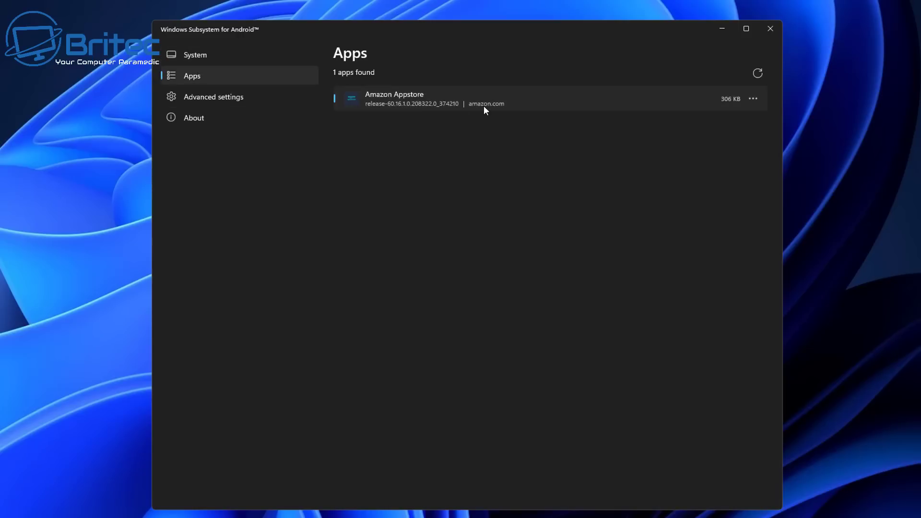
click(206, 101)
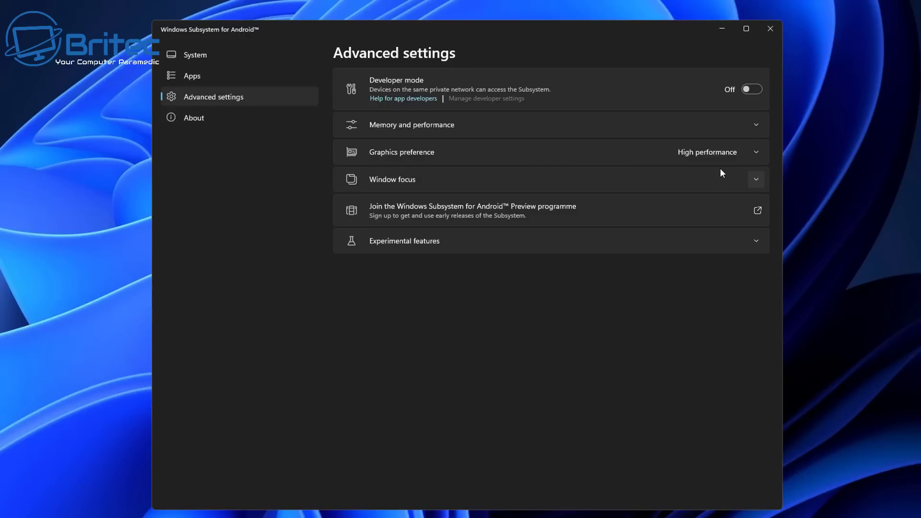
click(571, 132)
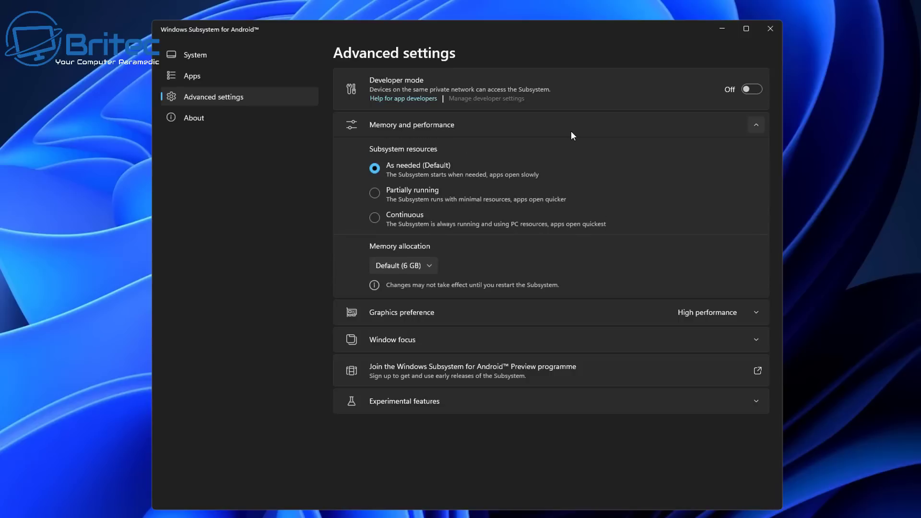
click(571, 133)
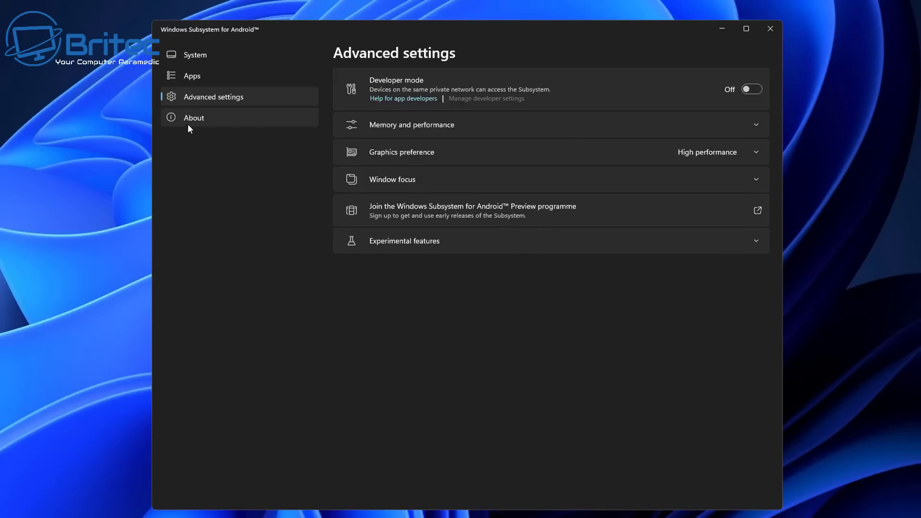
click(194, 76)
click(196, 59)
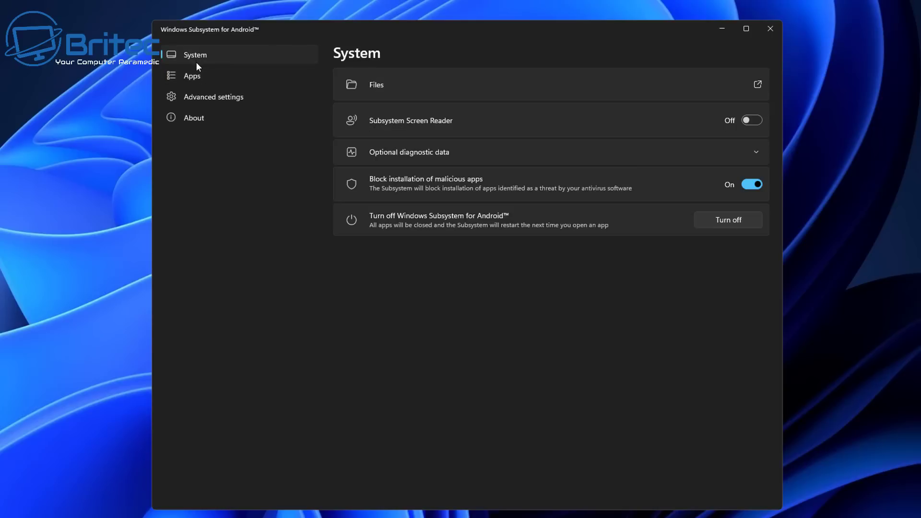
Close the Windows Subsystem for Android settings window to return to the desktop
click(770, 29)
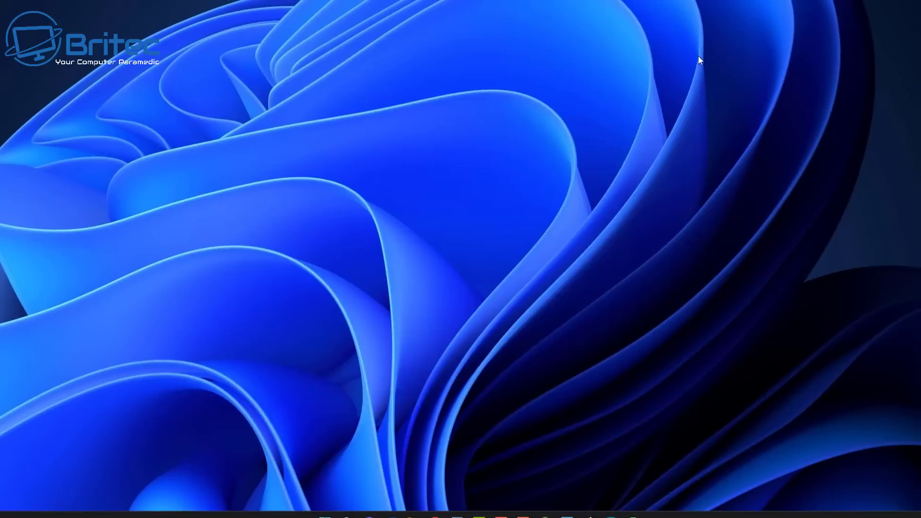